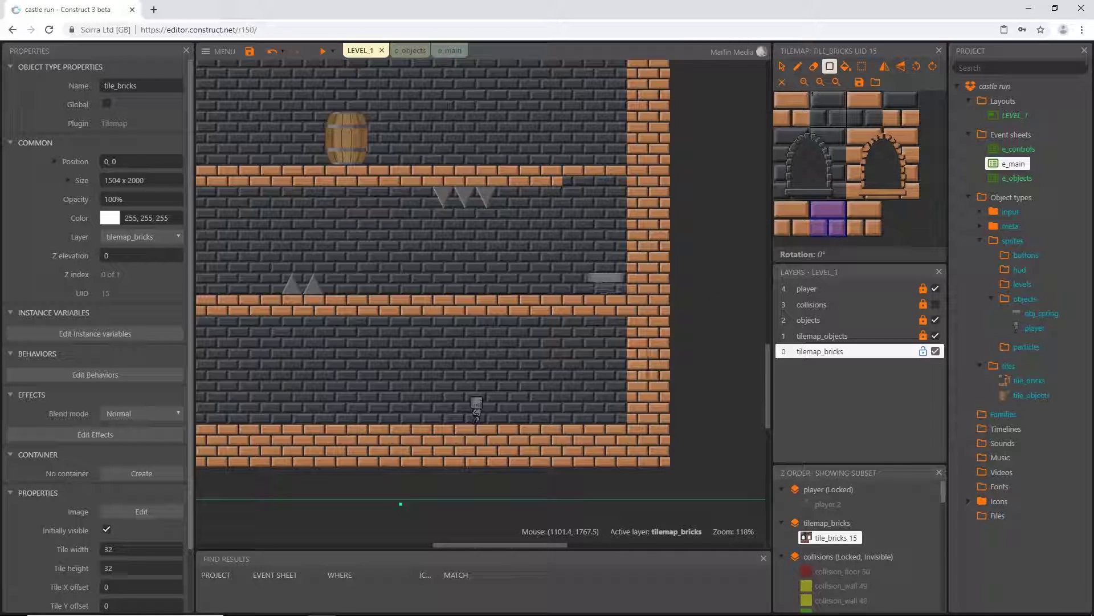
# - Paint a vertical run of the orange brick tile along the inner column of the right wall between the lower floors
pyautogui.keyDown('ctrl'); pyautogui.scroll(4, 698, 384); pyautogui.keyUp('ctrl')
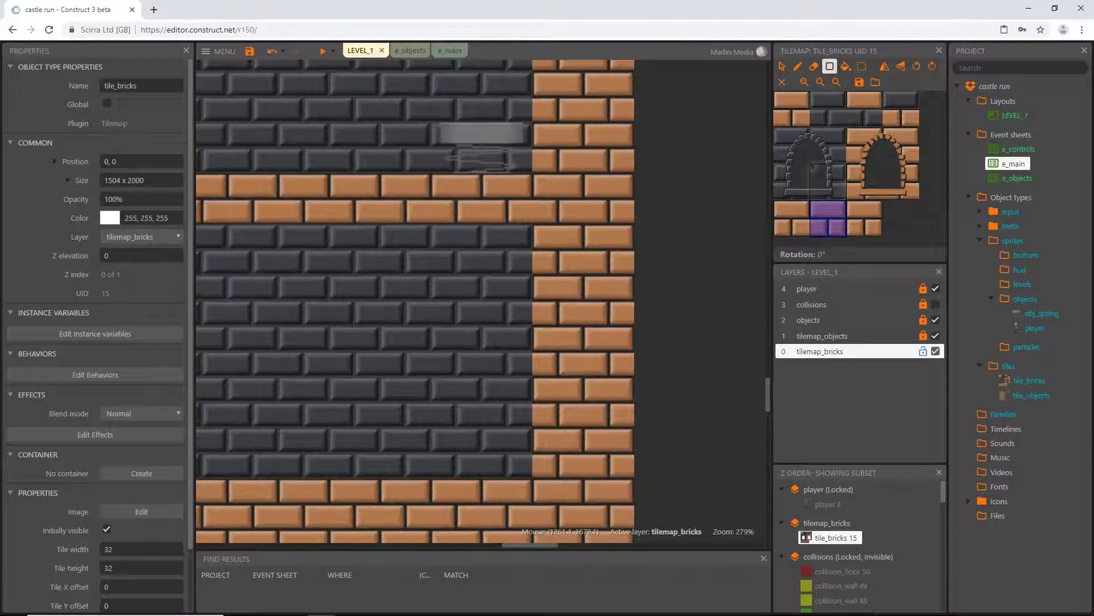
pyautogui.click(792, 218)
pyautogui.moveTo(559, 453); pyautogui.dragTo(562, 256)
pyautogui.click(828, 217)
pyautogui.keyDown('ctrl'); pyautogui.scroll(-6, 649, 393); pyautogui.keyUp('ctrl')
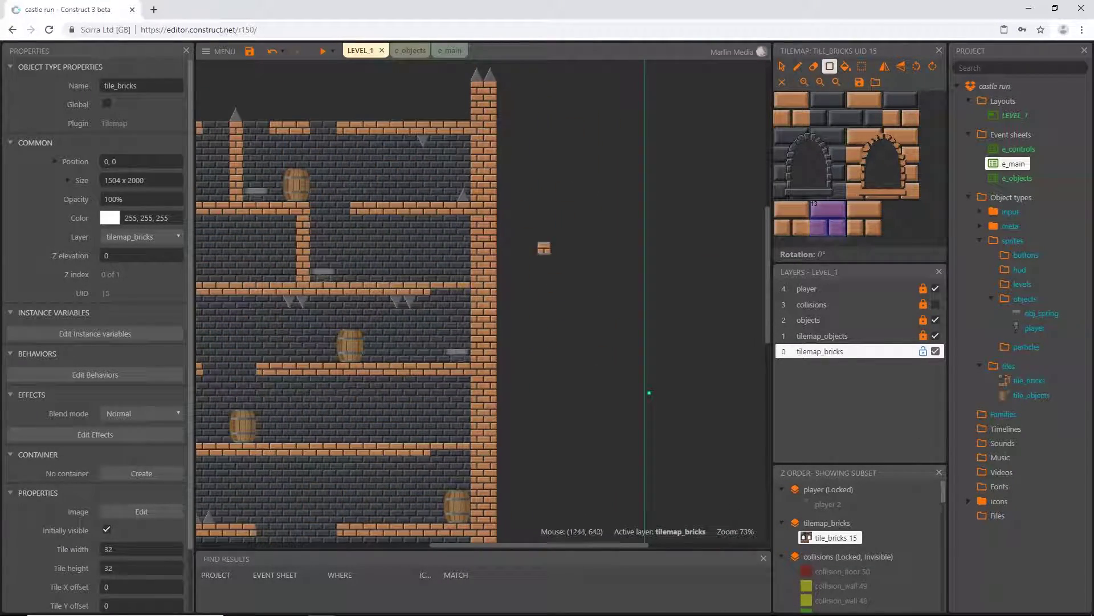
pyautogui.click(791, 217)
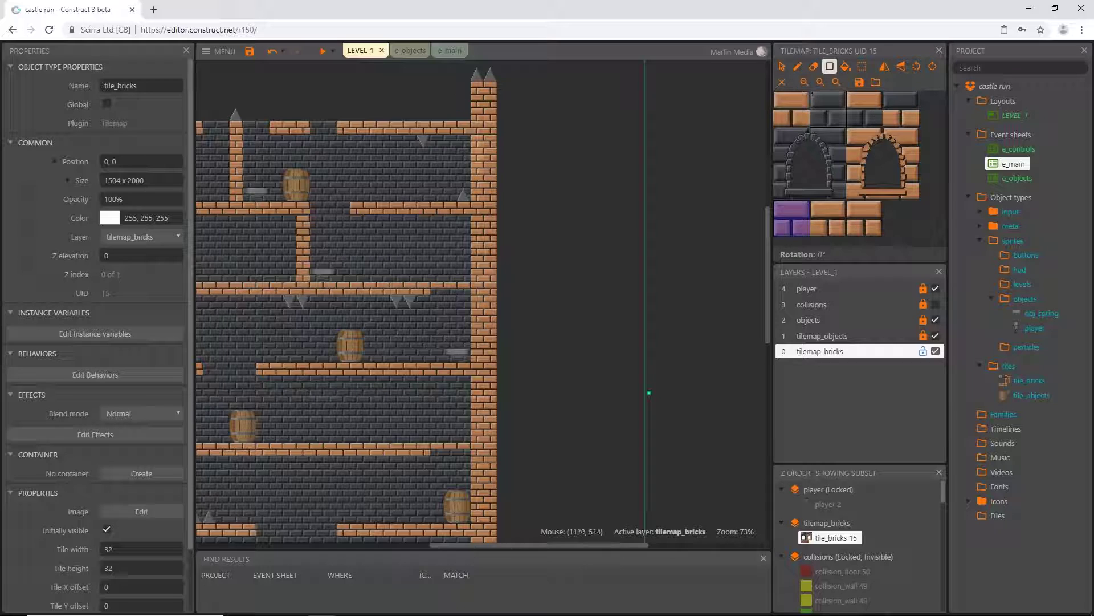
# - Undo the last two changes to the brick tilemap
pyautogui.keyDown('ctrl'); pyautogui.scroll(5, 649, 393); pyautogui.keyUp('ctrl')
pyautogui.moveTo(494, 407); pyautogui.dragTo(507, 199, button='middle')
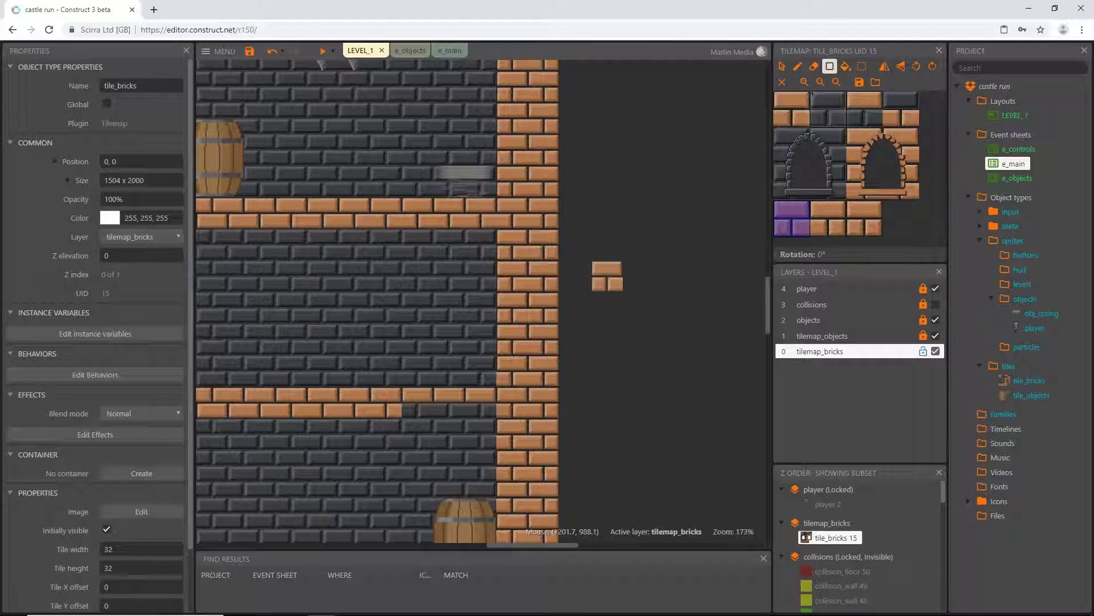
pyautogui.keyDown('ctrl'); pyautogui.scroll(2, 570, 339); pyautogui.keyUp('ctrl')
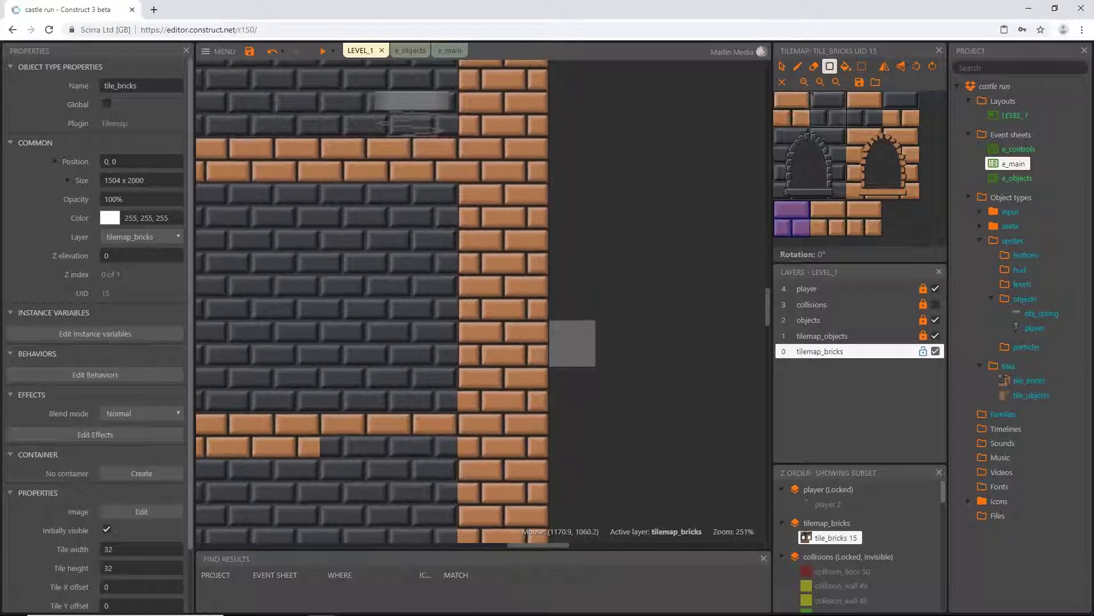
pyautogui.scroll(3, 602, 342)
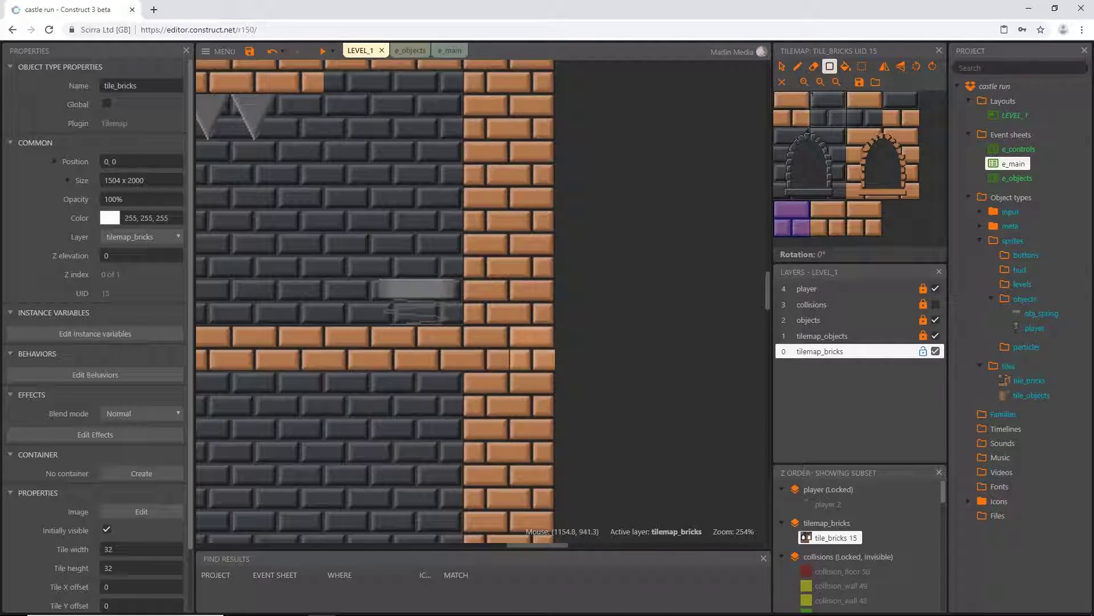
pyautogui.hotkey('ctrl', 'z')
pyautogui.hotkey('ctrl', 'z')
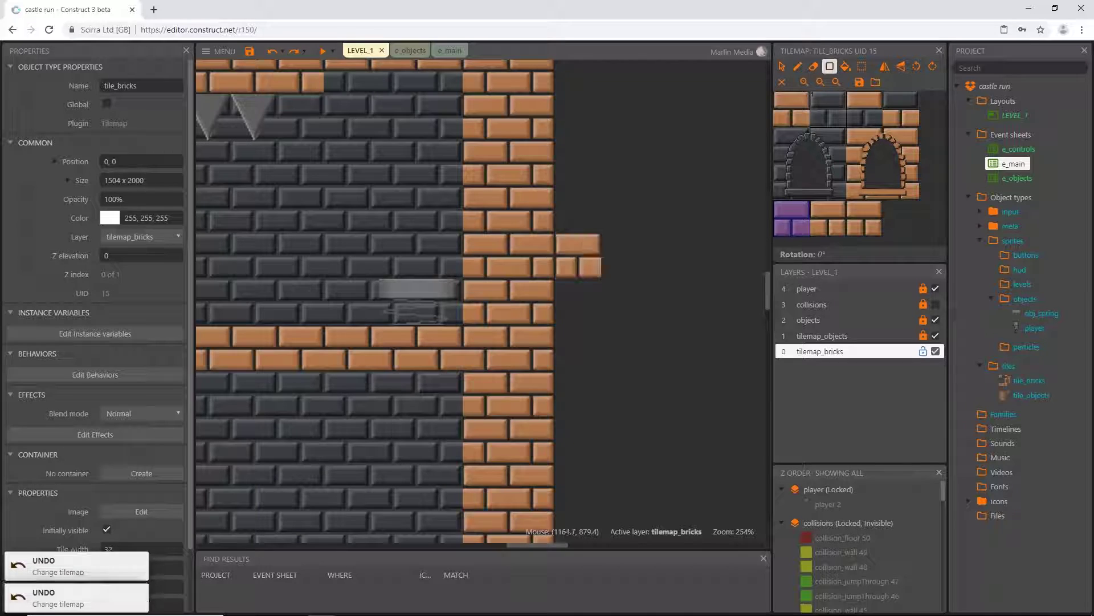
# - Paint matching orange brick tiles where the middle floors meet the right wall
pyautogui.scroll(2, 635, 396)
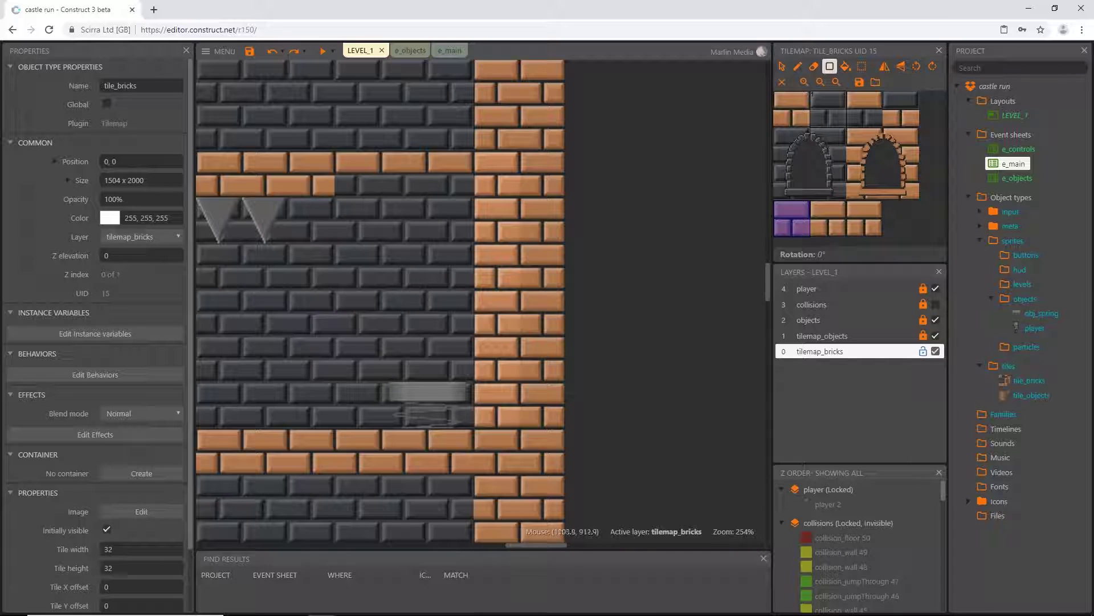
pyautogui.moveTo(682, 450); pyautogui.dragTo(708, 323, button='middle')
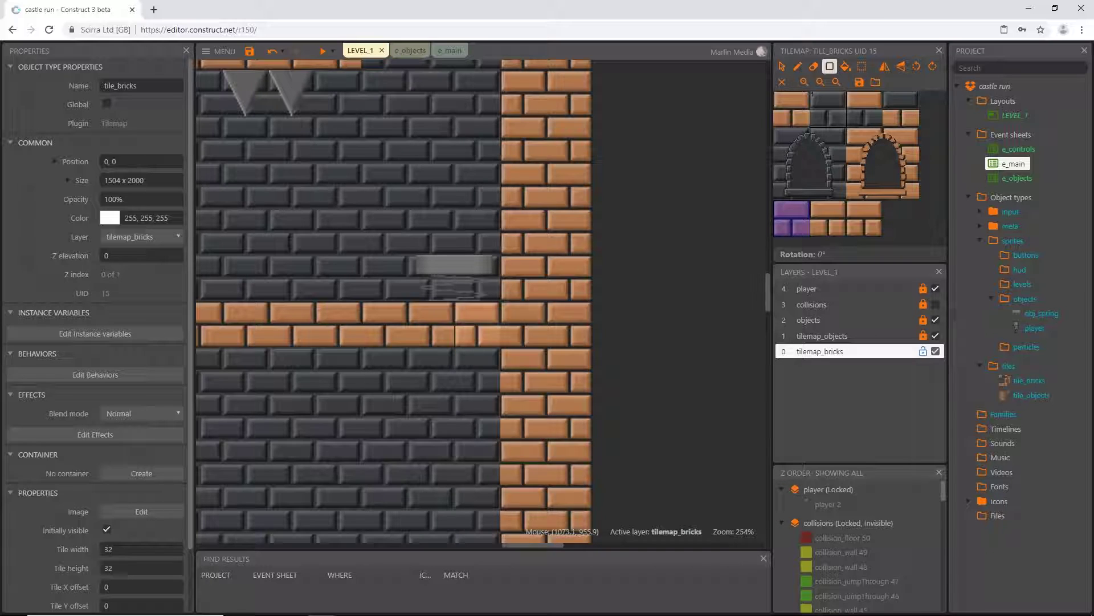
pyautogui.scroll(-5, 627, 370)
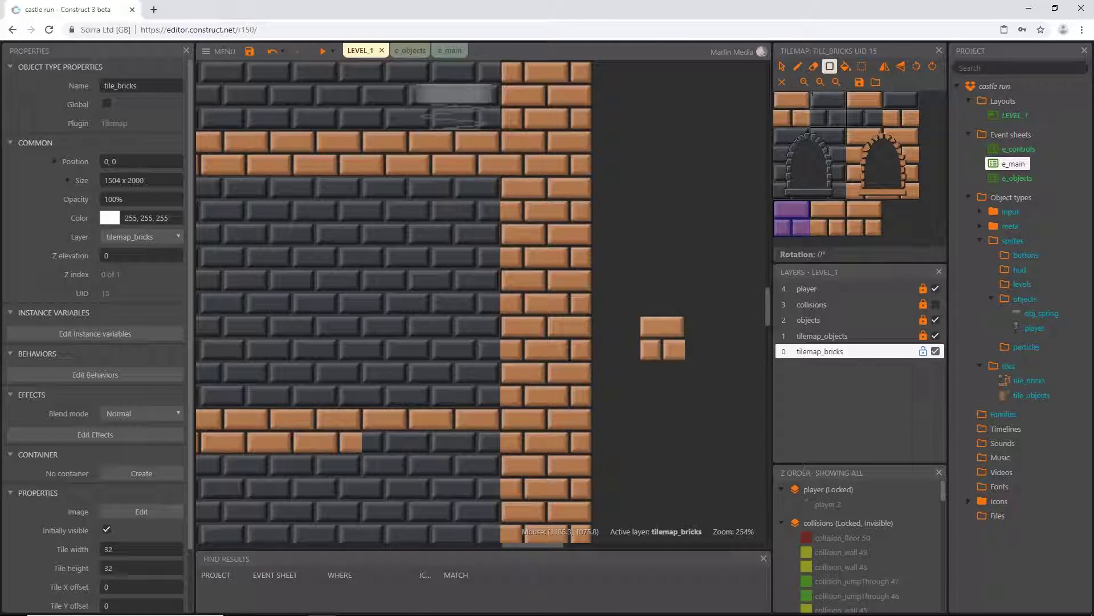
pyautogui.scroll(-2, 641, 317)
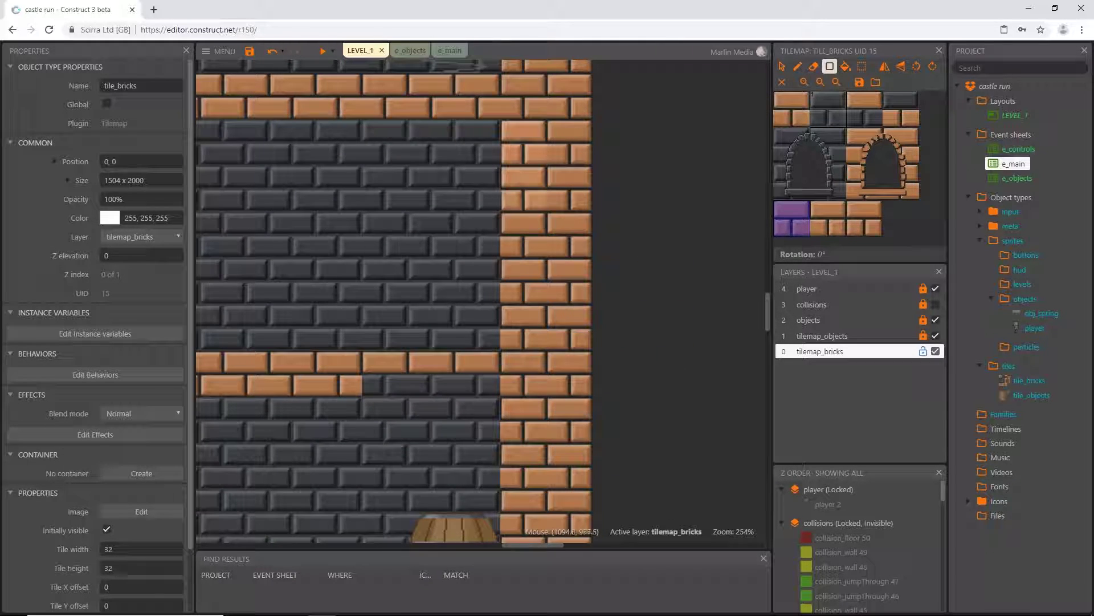
pyautogui.scroll(-4, 684, 365)
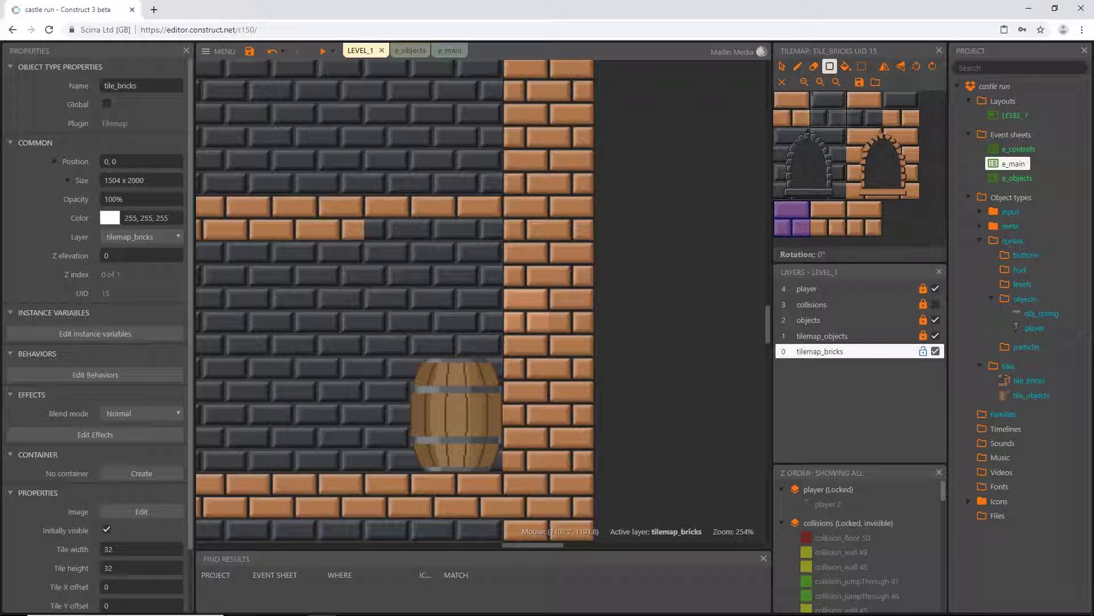
# - Alternate the first and second orange brick tiles with the pencil to join the lower floors to the outer walls
pyautogui.moveTo(619, 403); pyautogui.dragTo(582, 64, button='middle')
pyautogui.keyDown('ctrl'); pyautogui.scroll(-3, 607, 212); pyautogui.keyUp('ctrl')
pyautogui.click(829, 219)
pyautogui.click(797, 66)
pyautogui.moveTo(355, 270); pyautogui.dragTo(616, 319, button='middle')
pyautogui.click(791, 218)
pyautogui.moveTo(378, 245); pyautogui.dragTo(634, 288, button='middle')
# - Fill a vertical run of the left wall's inner column with the second orange brick tile using the rectangle tool
pyautogui.click(828, 218)
pyautogui.click(829, 66)
pyautogui.moveTo(270, 416); pyautogui.dragTo(269, 302)
pyautogui.moveTo(269, 302); pyautogui.dragTo(256, 557, button='middle')
pyautogui.scroll(10, 430, 302)
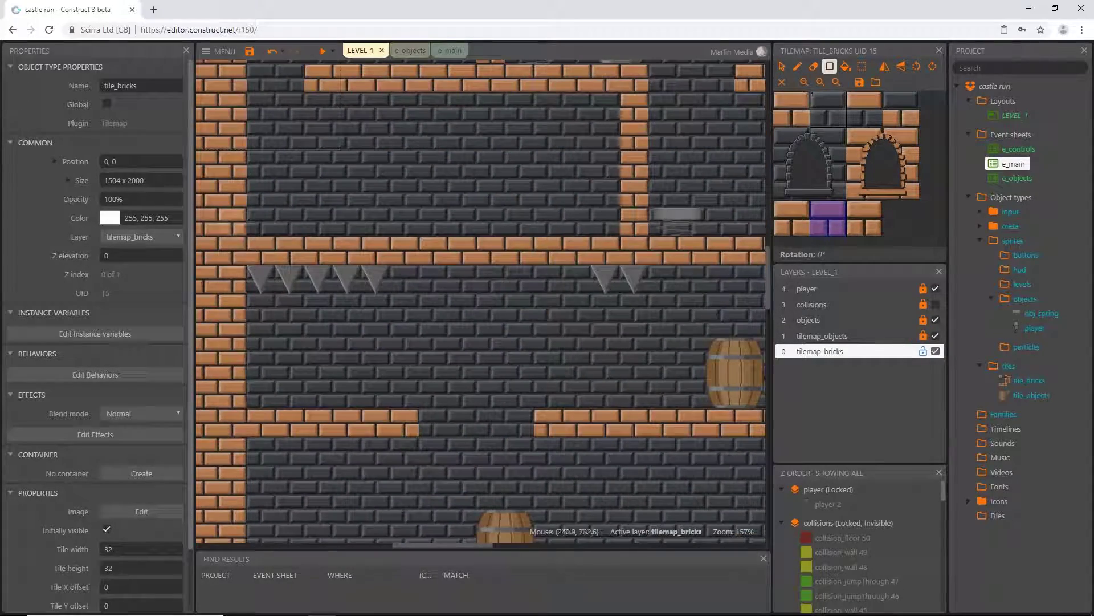
# - Pencil in orange brick tiles where the middle and upper floors join the left wall
pyautogui.click(797, 66)
pyautogui.scroll(-10, 353, 329)
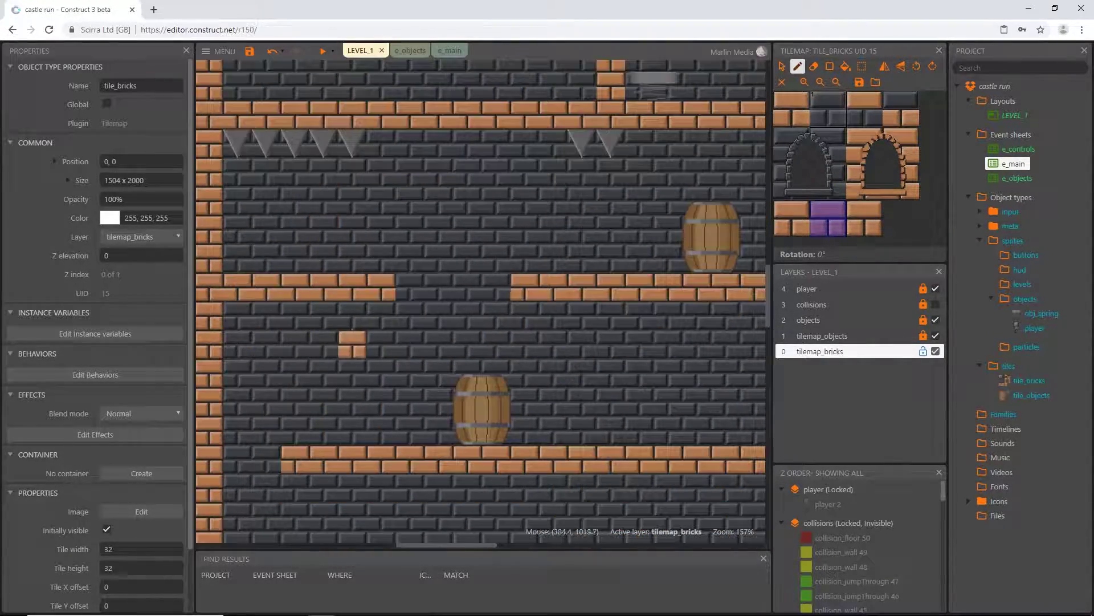
pyautogui.click(792, 219)
pyautogui.moveTo(612, 488); pyautogui.dragTo(245, 288, button='middle')
pyautogui.moveTo(341, 178); pyautogui.dragTo(370, 506, button='middle')
pyautogui.moveTo(357, 65); pyautogui.dragTo(664, 241, button='middle')
# - Match the brick tiles where the two upper inner pillars meet the floors, alternating the first and second orange brick tiles
pyautogui.click(824, 212)
pyautogui.click(797, 218)
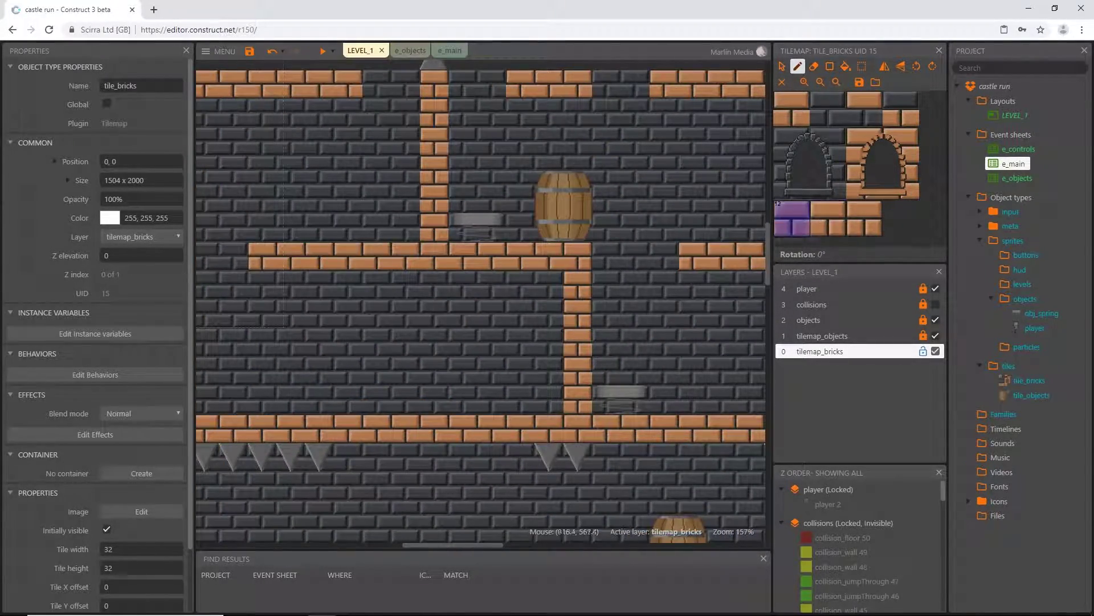
pyautogui.moveTo(689, 280); pyautogui.dragTo(526, 404, button='middle')
pyautogui.moveTo(330, 296); pyautogui.dragTo(557, 312, button='middle')
pyautogui.click(827, 212)
pyautogui.moveTo(672, 427); pyautogui.dragTo(469, 379, button='middle')
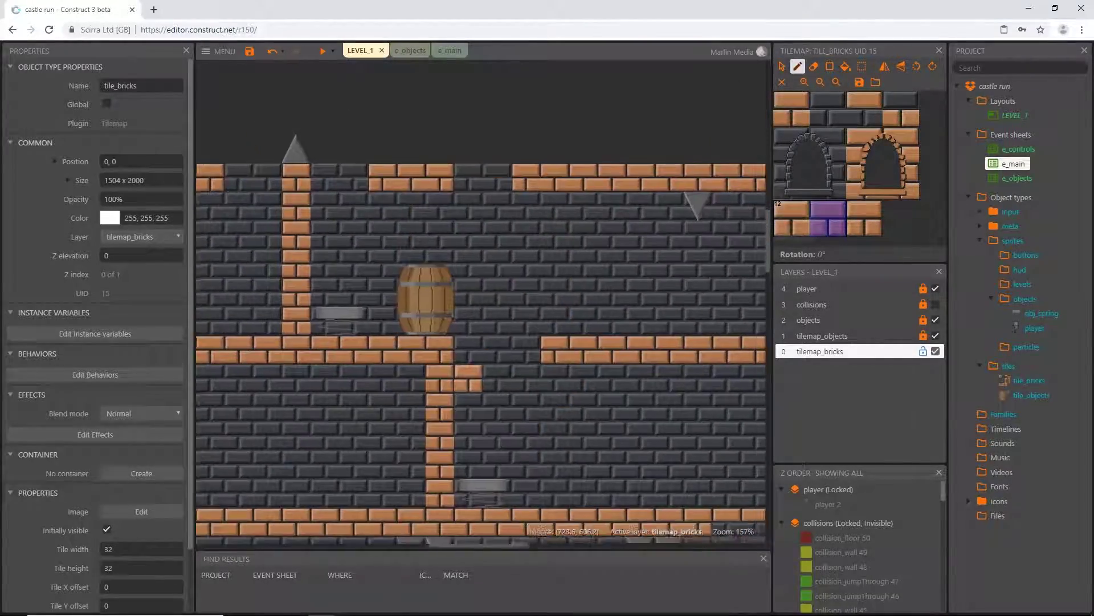
# - Choose the last orange brick tile and switch the tilemap to the rectangle tool
pyautogui.keyDown('ctrl'); pyautogui.scroll(-5, 469, 378); pyautogui.keyUp('ctrl')
pyautogui.moveTo(541, 467); pyautogui.dragTo(528, 225, button='middle')
pyautogui.moveTo(396, 425); pyautogui.dragTo(482, 501, button='middle')
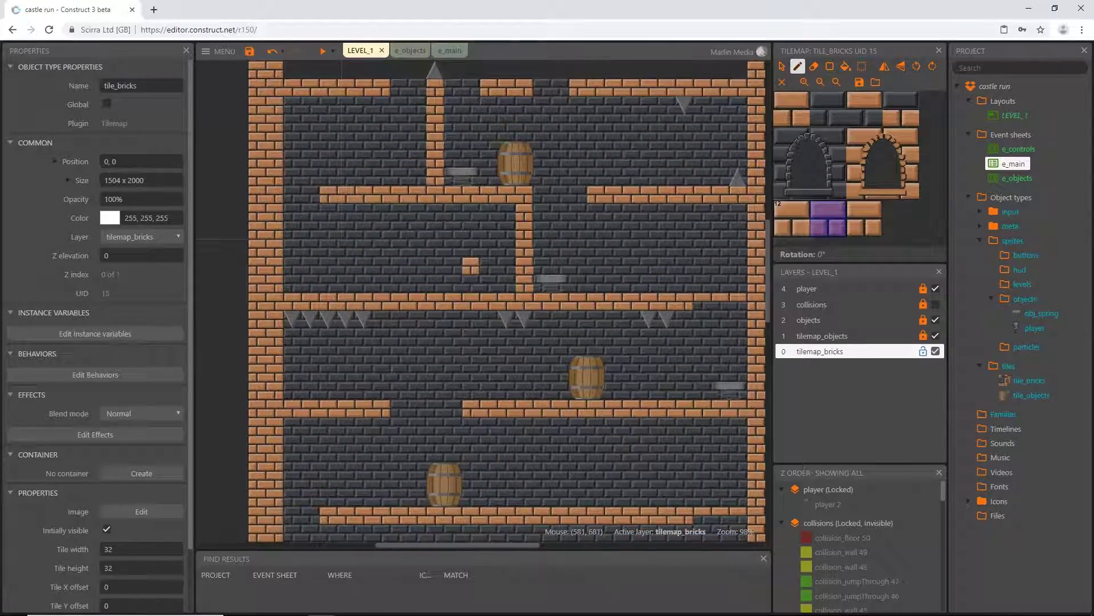
pyautogui.moveTo(465, 261); pyautogui.dragTo(370, 367, button='middle')
pyautogui.scroll(2, 484, 302)
pyautogui.keyDown('ctrl'); pyautogui.scroll(5, 484, 302); pyautogui.keyUp('ctrl')
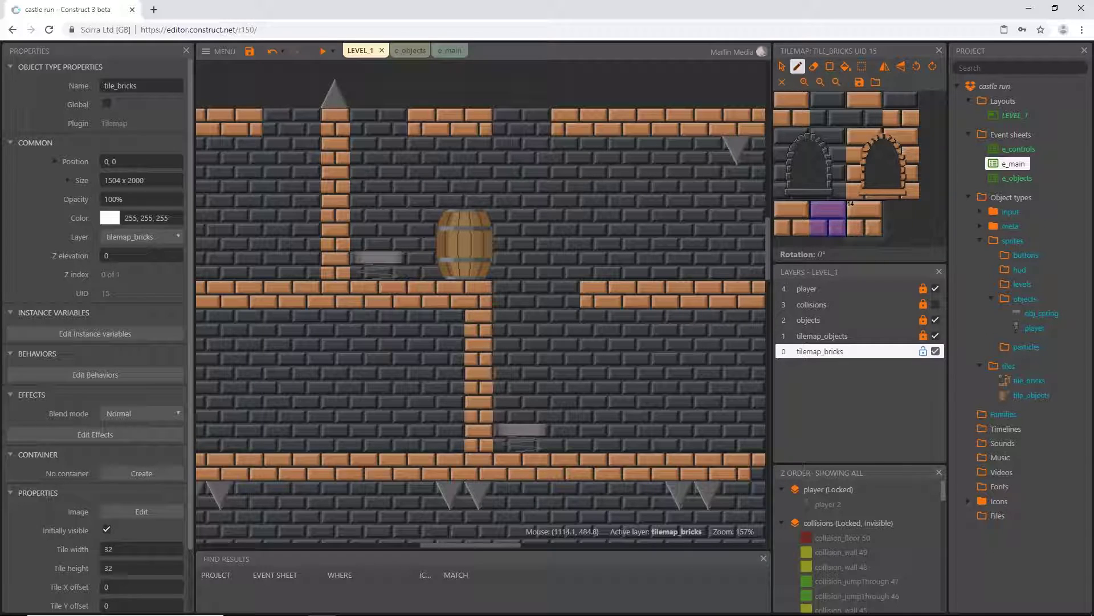
pyautogui.click(861, 226)
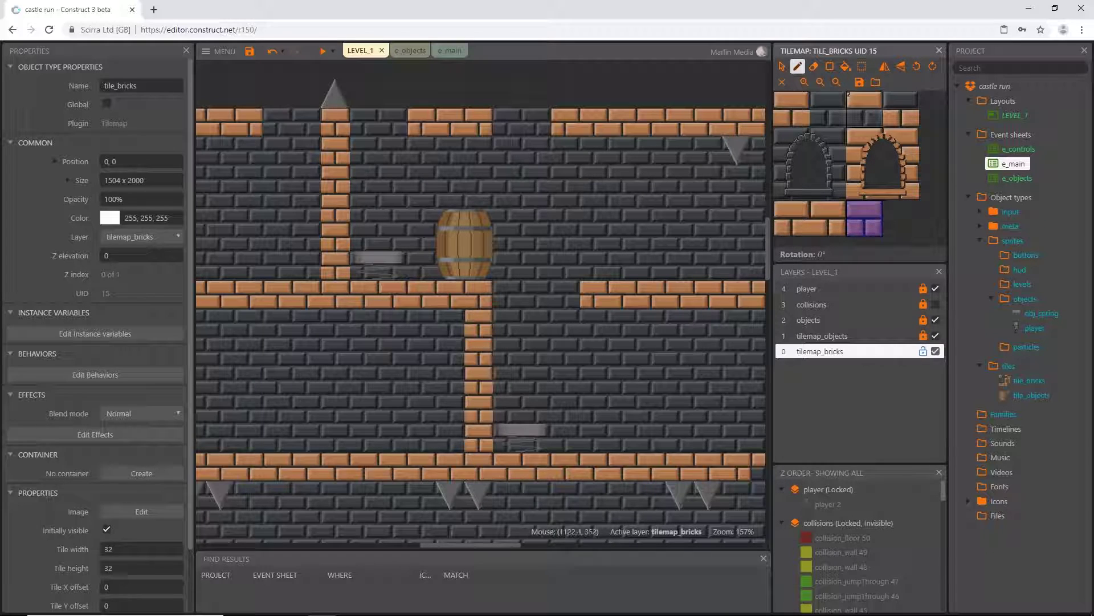
pyautogui.click(829, 66)
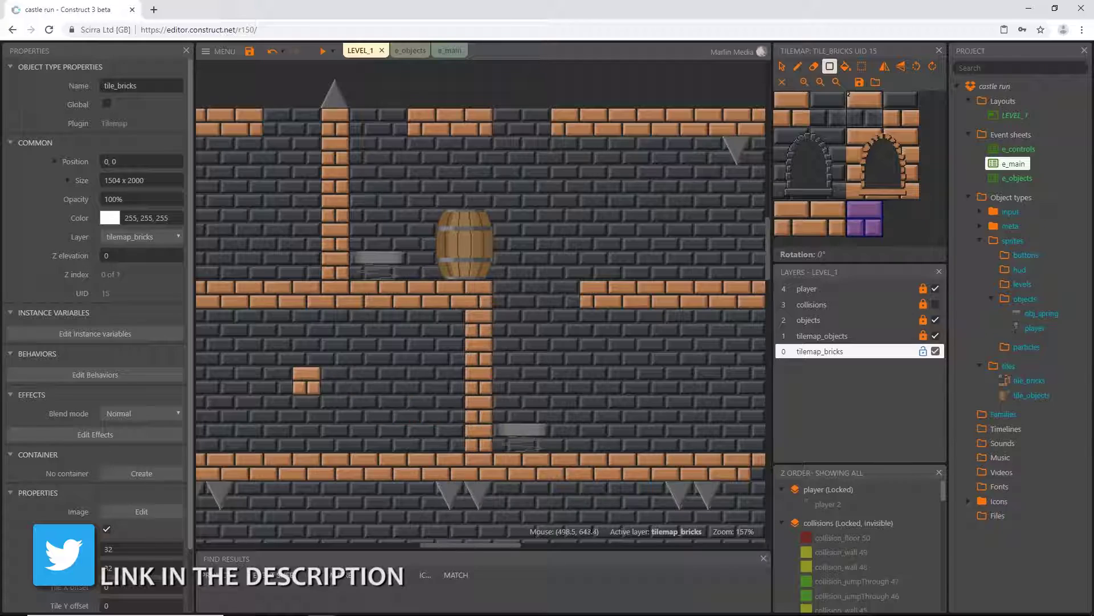
# - Examine the brickwork of the walls, floors and pillars across the whole level, both up close and as an overview
pyautogui.keyDown('ctrl'); pyautogui.scroll(5, 348, 379); pyautogui.keyUp('ctrl')
pyautogui.keyDown('ctrl'); pyautogui.scroll(-5, 371, 171); pyautogui.keyUp('ctrl')
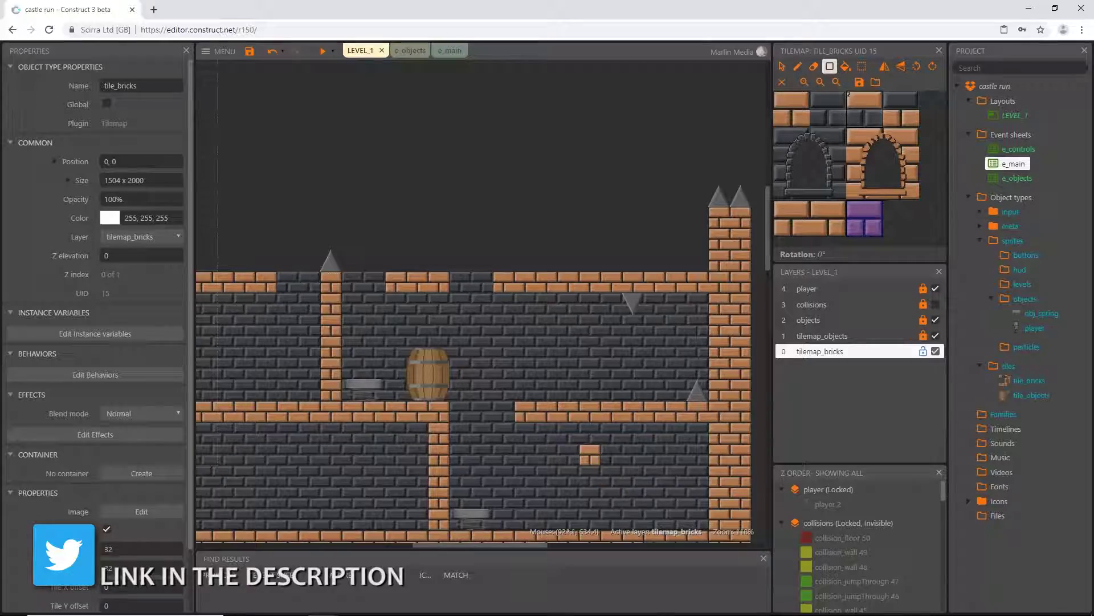
pyautogui.keyDown('ctrl'); pyautogui.scroll(-3, 587, 342); pyautogui.keyUp('ctrl')
pyautogui.moveTo(589, 345); pyautogui.dragTo(569, 203, button='middle')
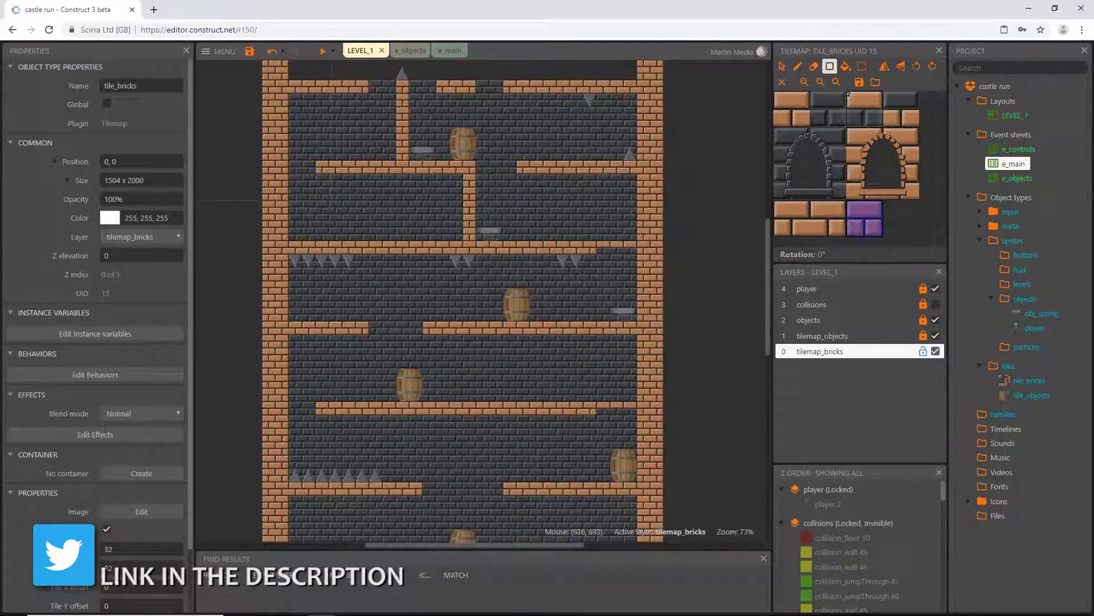
pyautogui.keyDown('ctrl'); pyautogui.scroll(-3, 485, 354); pyautogui.keyUp('ctrl')
pyautogui.moveTo(538, 459); pyautogui.dragTo(545, 299, button='middle')
pyautogui.scroll(1, 661, 276)
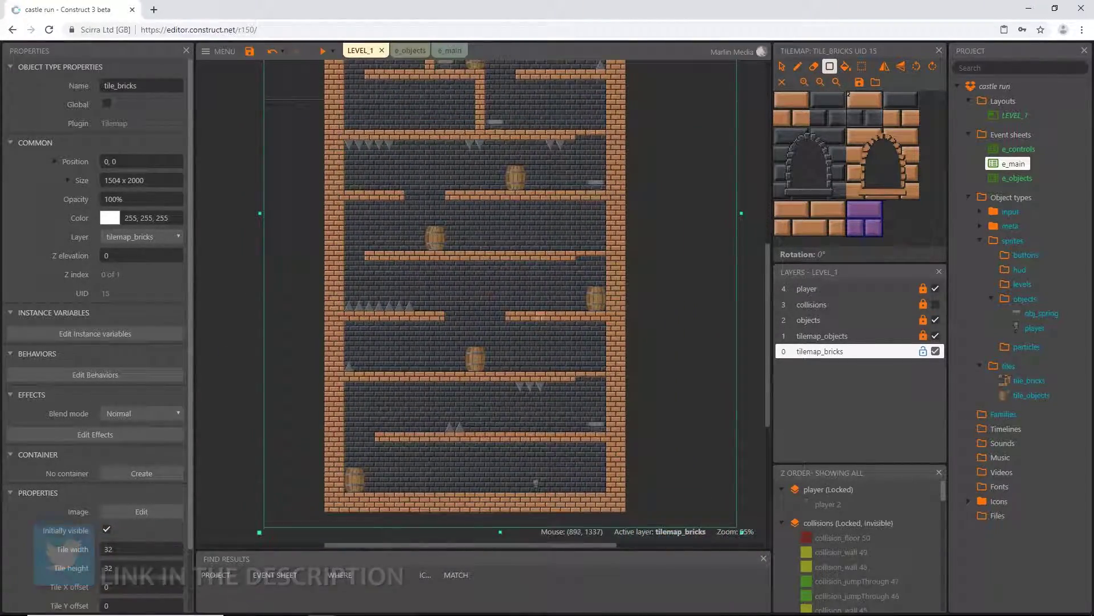
pyautogui.keyDown('ctrl'); pyautogui.scroll(-3, 609, 296); pyautogui.keyUp('ctrl')
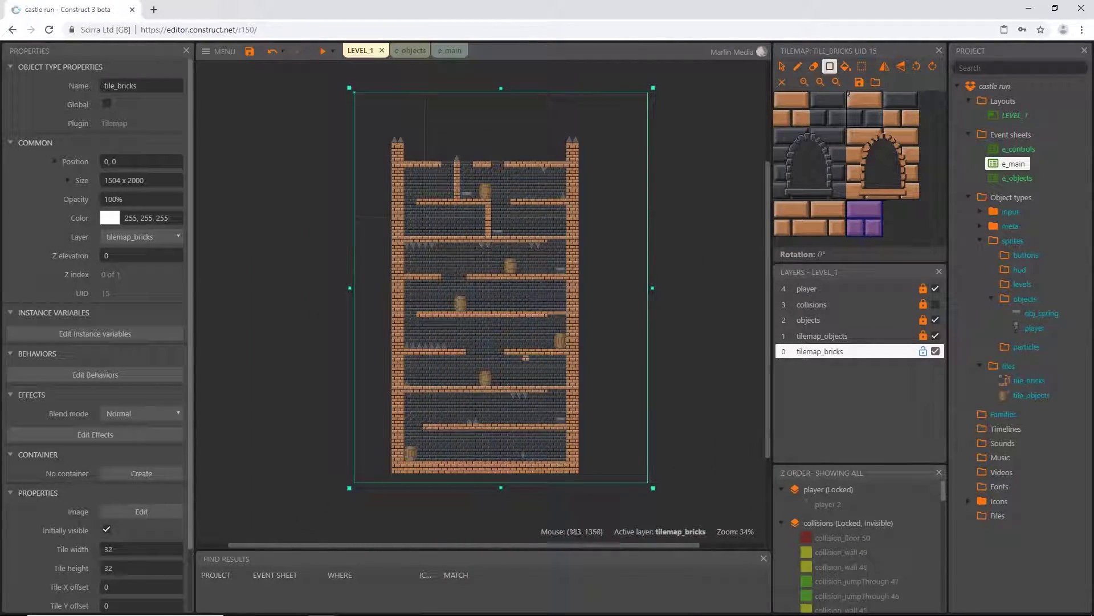
pyautogui.keyDown('ctrl'); pyautogui.scroll(1, 551, 346); pyautogui.keyUp('ctrl')
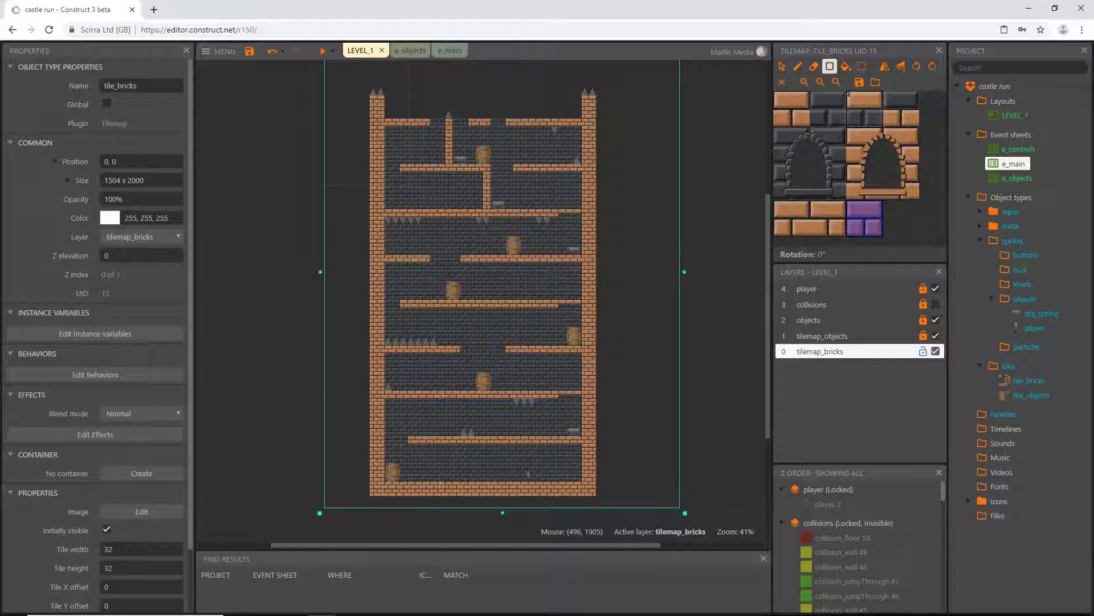
pyautogui.keyDown('ctrl'); pyautogui.scroll(10, 434, 480); pyautogui.keyUp('ctrl')
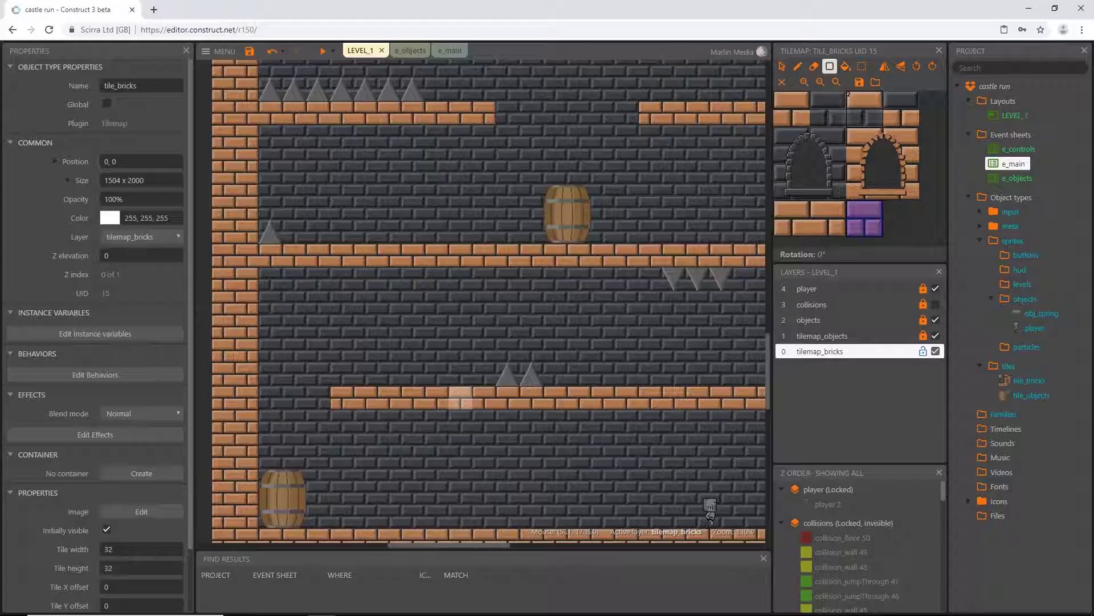
pyautogui.keyDown('ctrl'); pyautogui.scroll(-10, 461, 397); pyautogui.keyUp('ctrl')
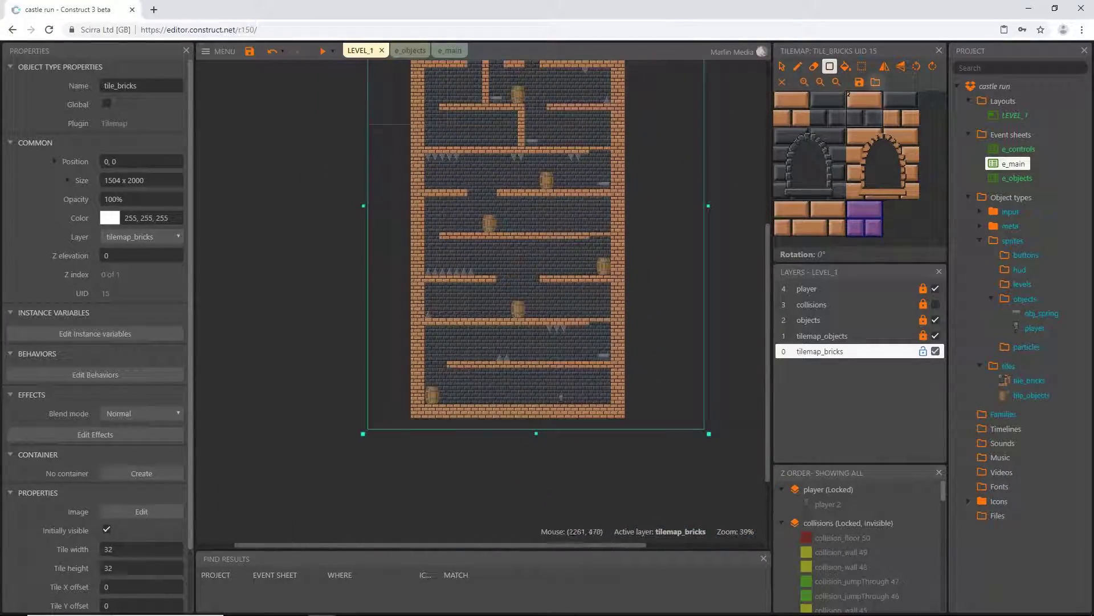
# - Stop painting the tilemap and deselect tile_bricks to show the layout without the selection overlay
pyautogui.click(794, 108)
pyautogui.moveTo(644, 180); pyautogui.dragTo(621, 271, button='middle')
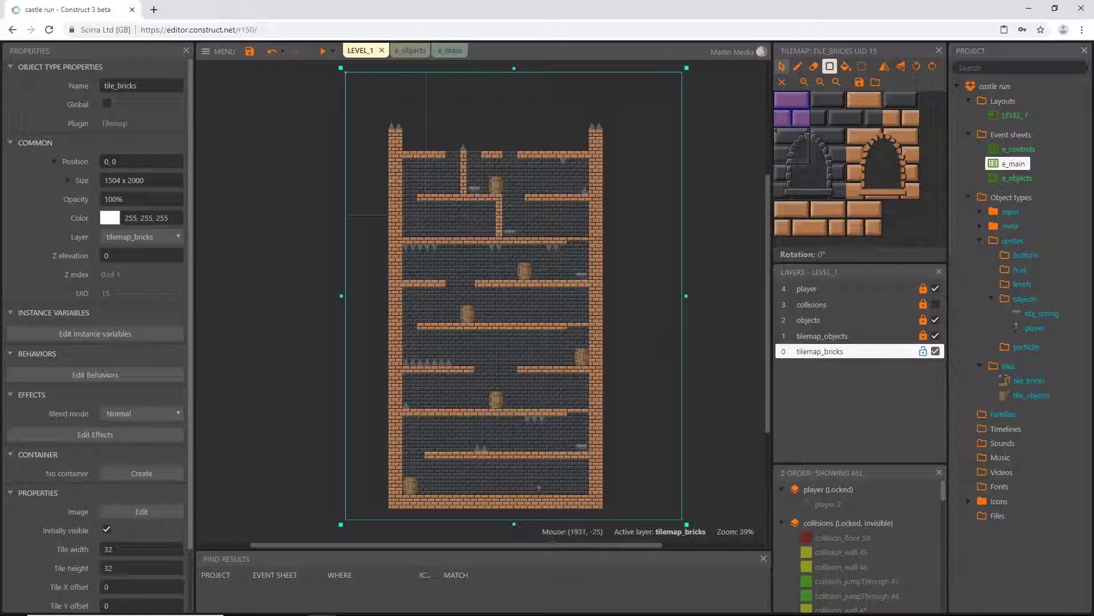
pyautogui.click(782, 66)
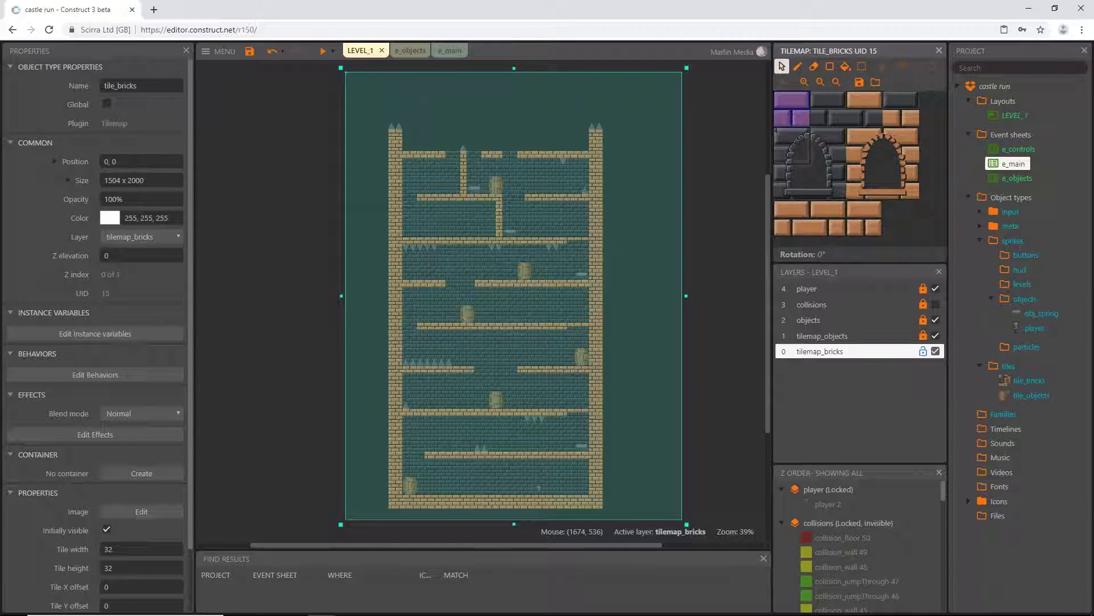
pyautogui.click(720, 189)
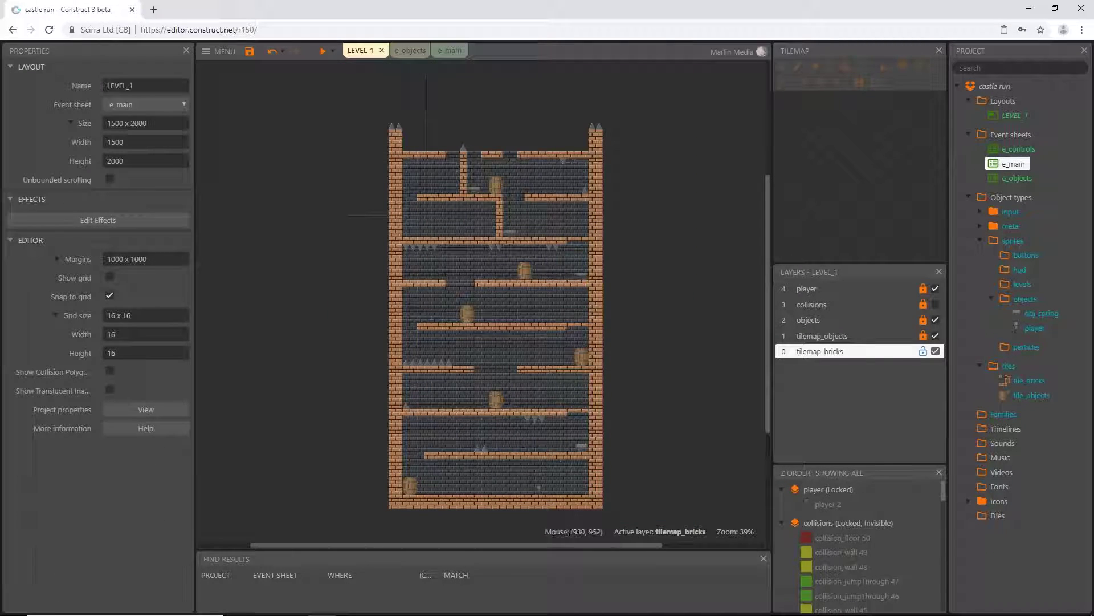
# - Review the completed brick layout of LEVEL_1, checking the floor and wall joins from top to bottom
pyautogui.scroll(-2, 483, 302)
pyautogui.keyDown('ctrl'); pyautogui.scroll(-1, 514, 266); pyautogui.keyUp('ctrl')
pyautogui.moveTo(525, 197); pyautogui.dragTo(501, 235, button='middle')
pyautogui.keyDown('ctrl'); pyautogui.scroll(3, 488, 281); pyautogui.keyUp('ctrl')
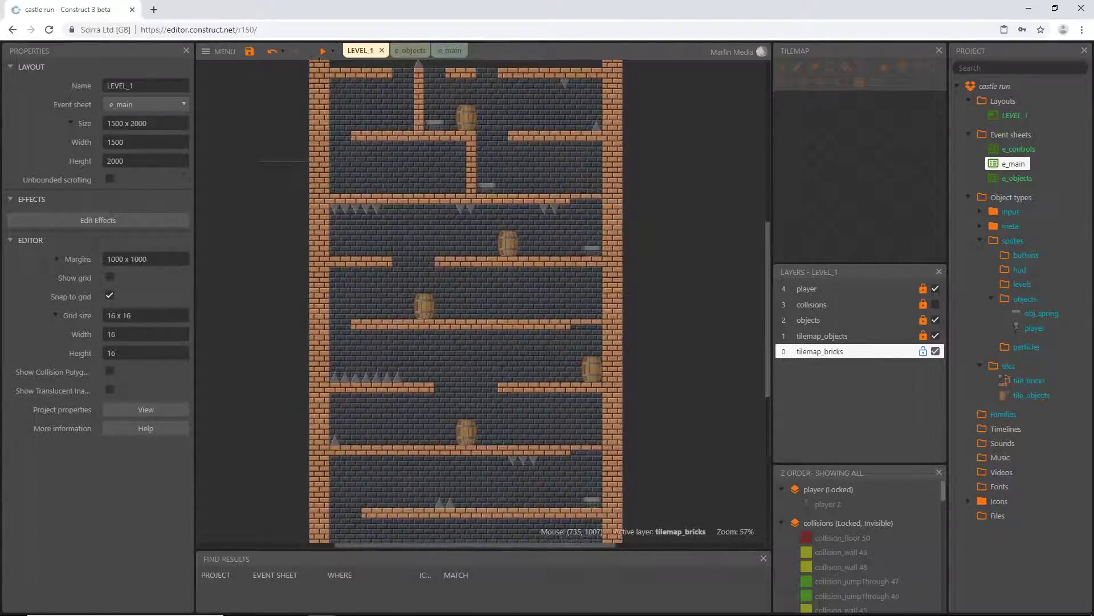
pyautogui.keyDown('ctrl'); pyautogui.scroll(6, 591, 236); pyautogui.keyUp('ctrl')
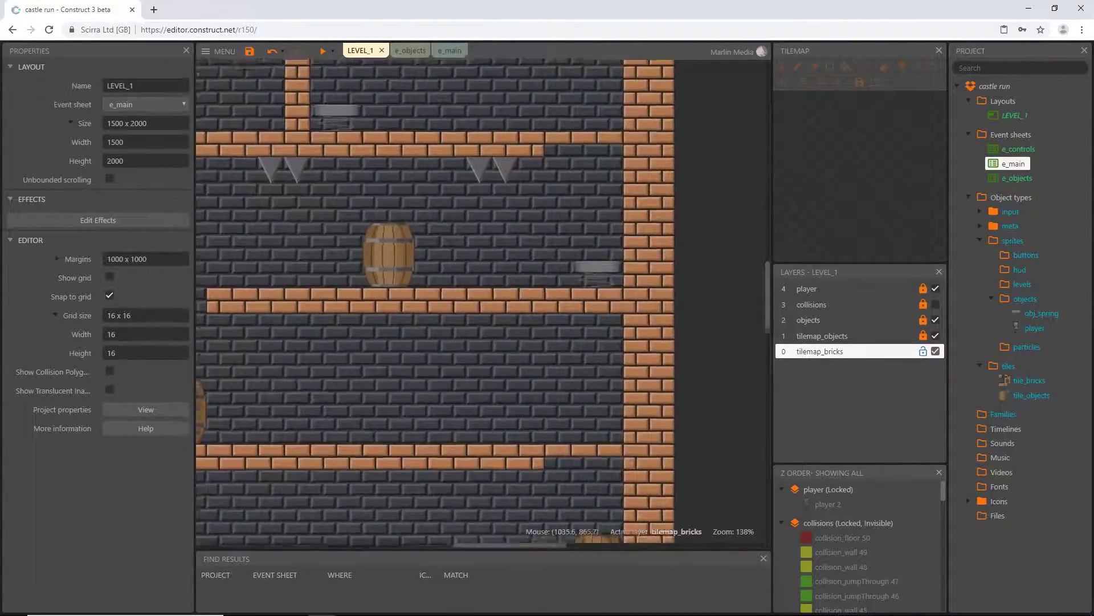
pyautogui.keyDown('ctrl'); pyautogui.scroll(-6, 482, 302); pyautogui.keyUp('ctrl')
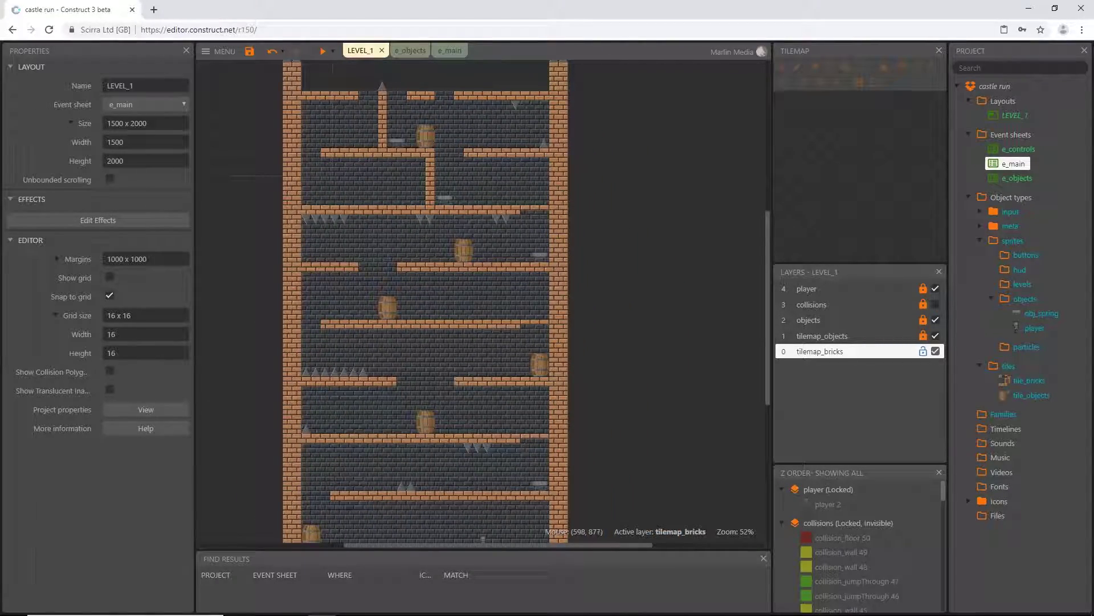
pyautogui.keyDown('ctrl'); pyautogui.scroll(10, 567, 206); pyautogui.keyUp('ctrl')
pyautogui.moveTo(526, 189); pyautogui.dragTo(518, 388, button='middle')
pyautogui.moveTo(319, 217); pyautogui.dragTo(480, 278, button='middle')
pyautogui.keyDown('ctrl'); pyautogui.scroll(-3, 298, 262); pyautogui.keyUp('ctrl')
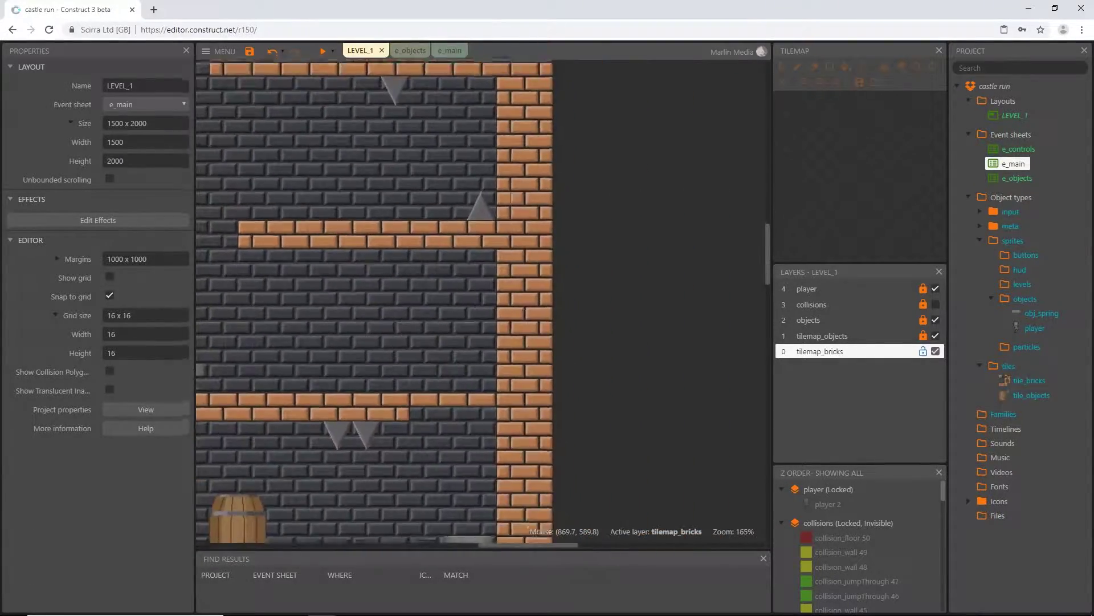
pyautogui.keyDown('ctrl'); pyautogui.scroll(-9, 529, 528); pyautogui.keyUp('ctrl')
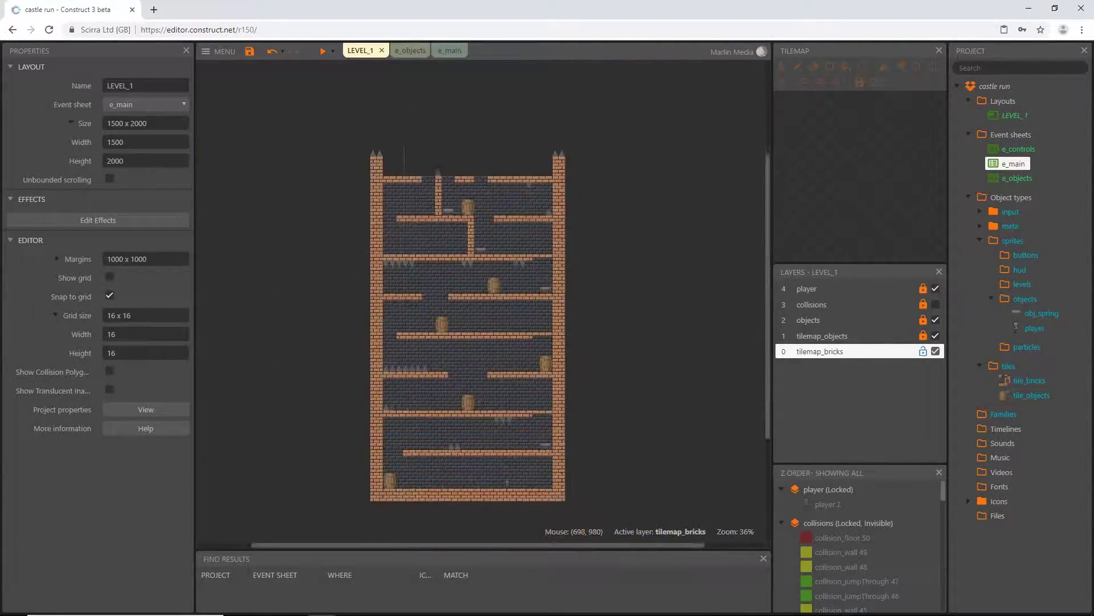
# - Preview LEVEL_1, run and jump the player up through the castle's lower floors to check the brickwork in play, and close the preview
pyautogui.moveTo(479, 307); pyautogui.dragTo(471, 278, button='middle')
pyautogui.click(322, 51)
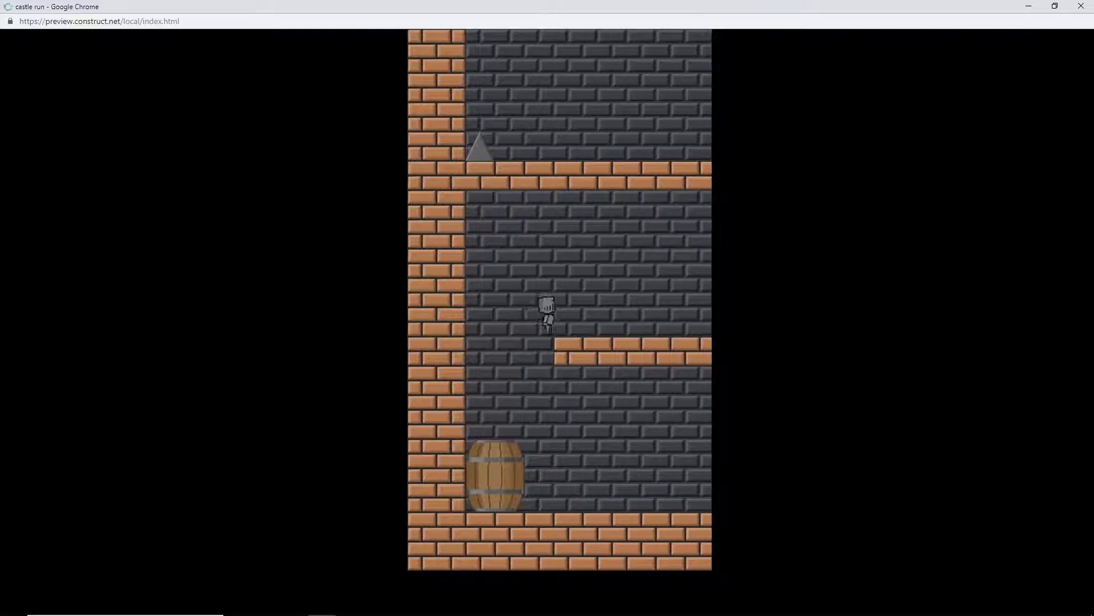
pyautogui.press('Up')
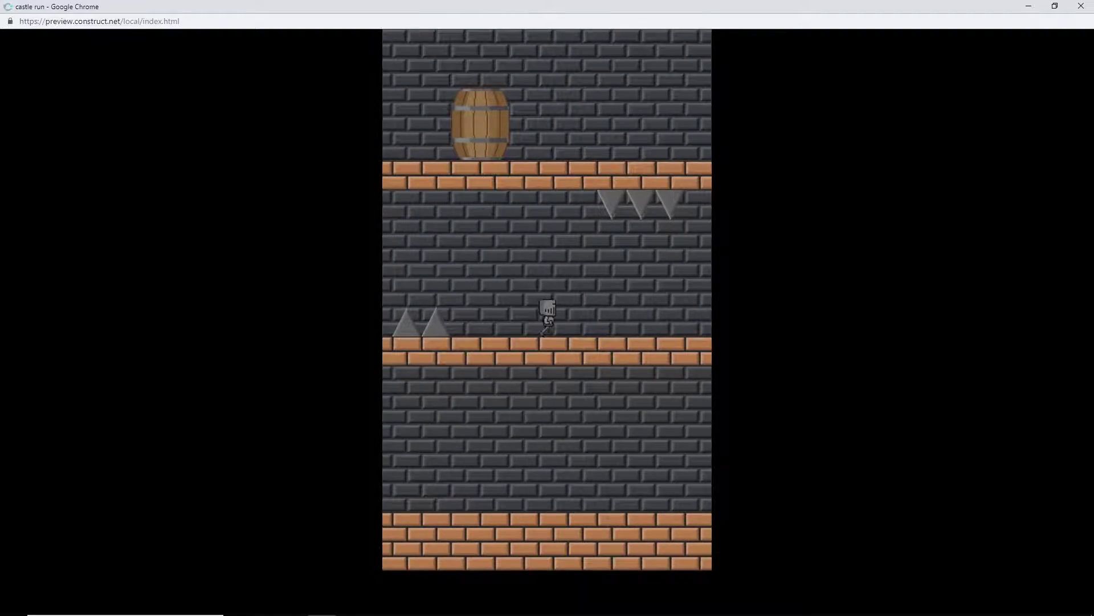
pyautogui.press('space')
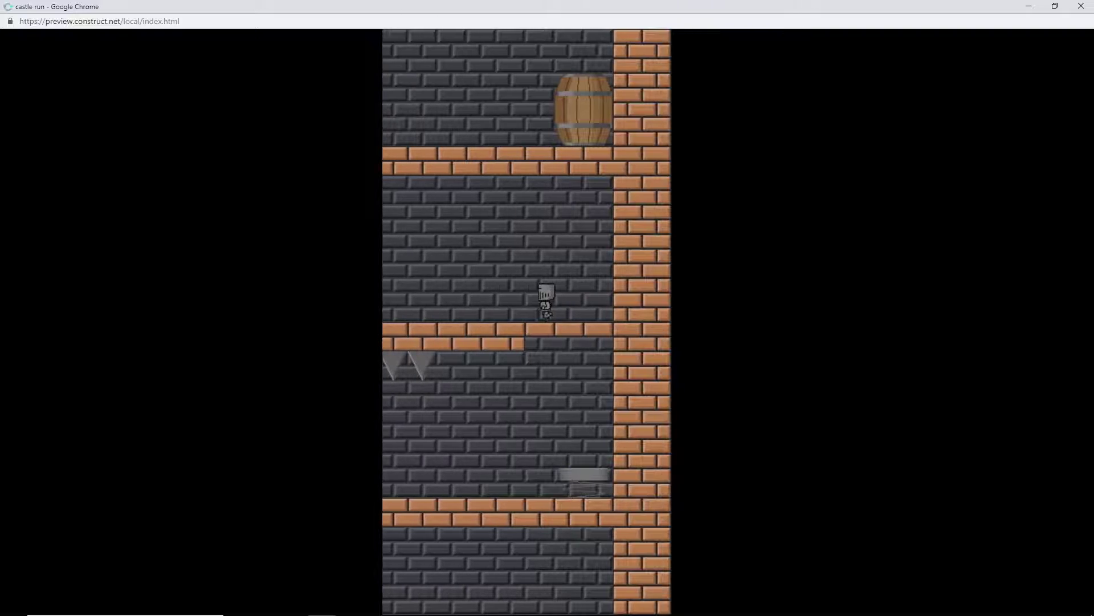
pyautogui.press('space')
pyautogui.press('space')
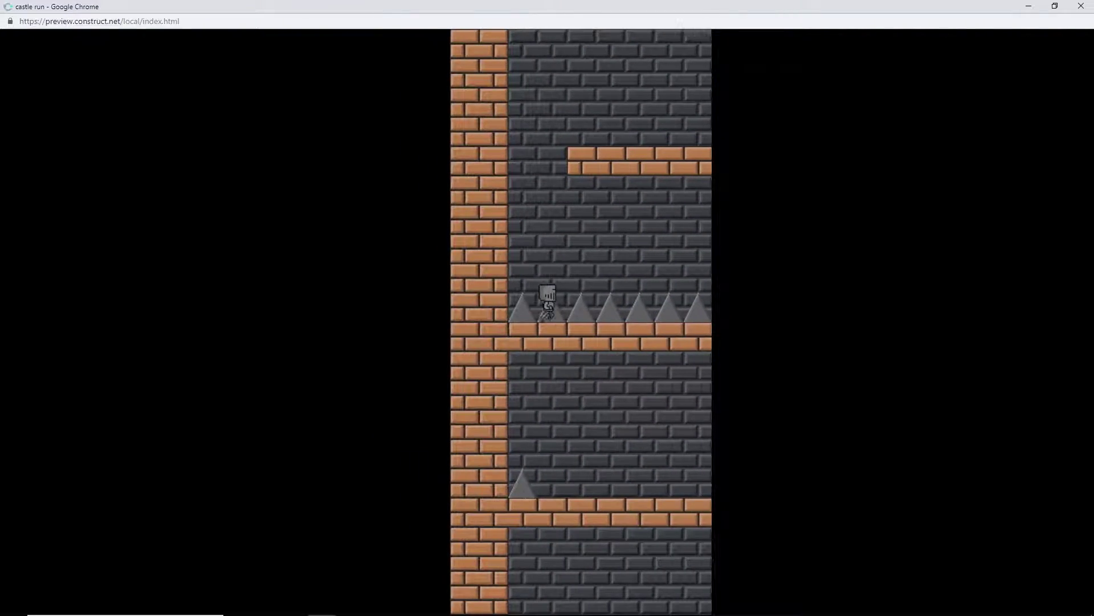
pyautogui.click(1080, 6)
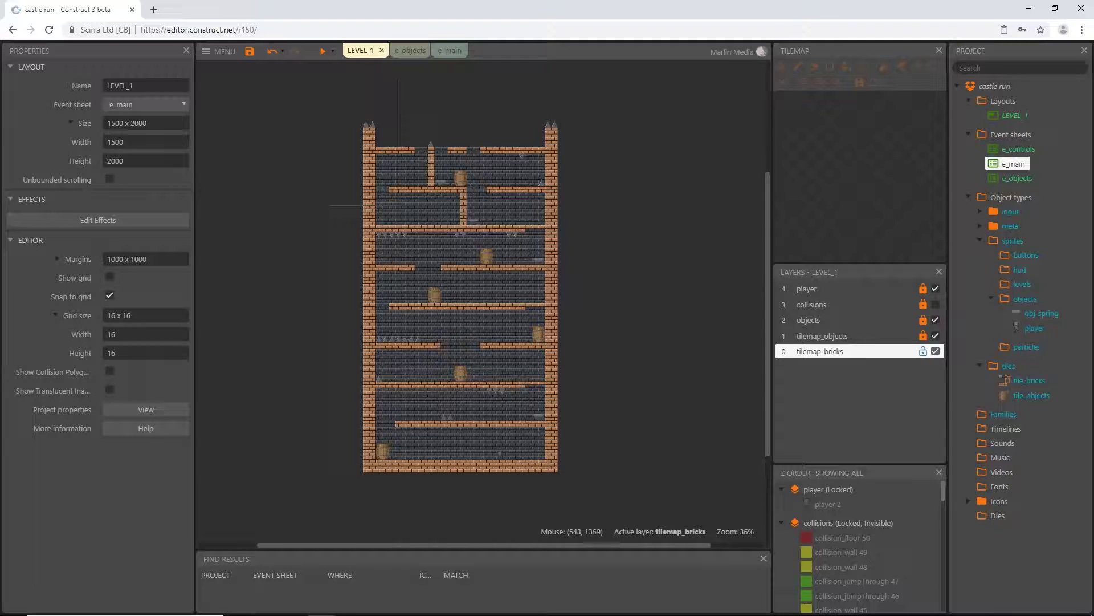
pyautogui.moveTo(380, 271); pyautogui.dragTo(409, 287, button='middle')
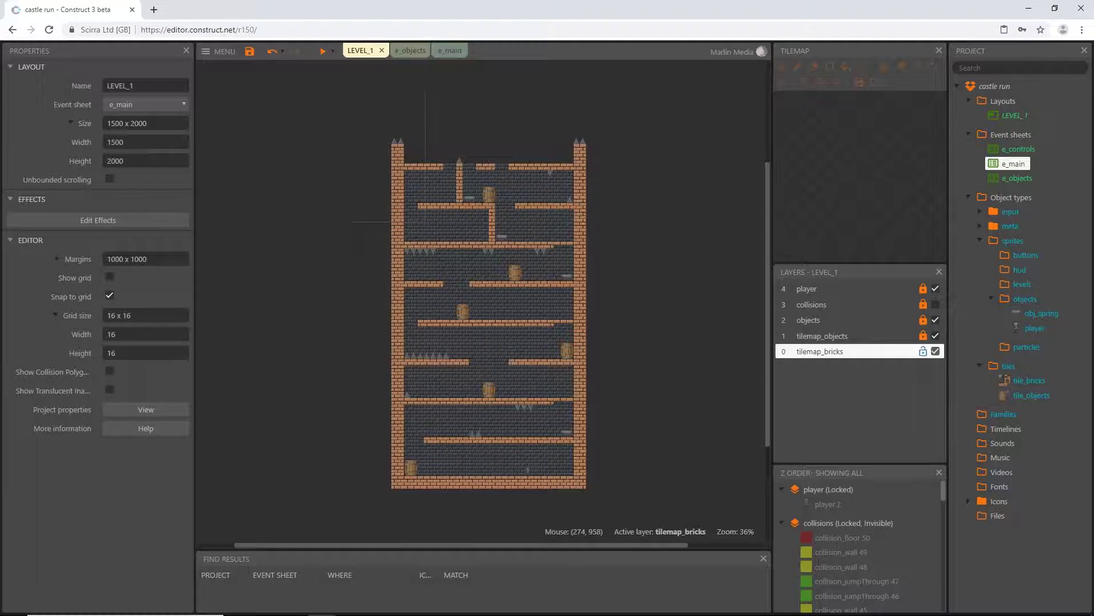